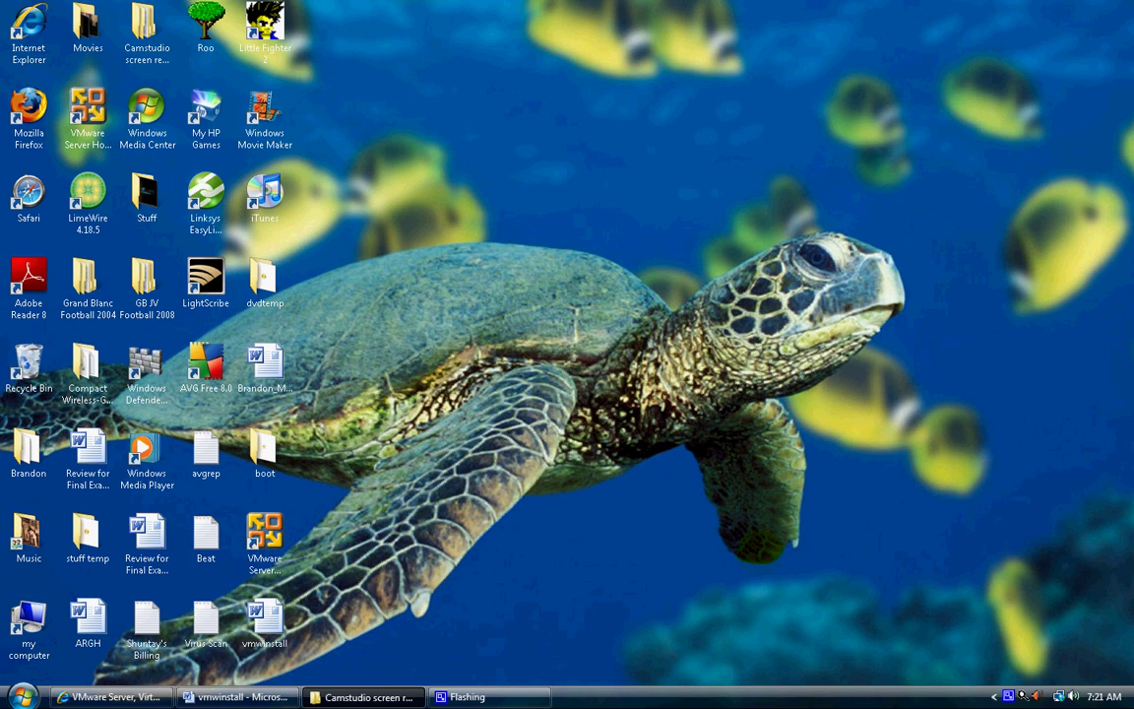
Step: Switch to Internet Explorer and return from the VMware Server product page to the Google home page
mouse_move(108, 697)
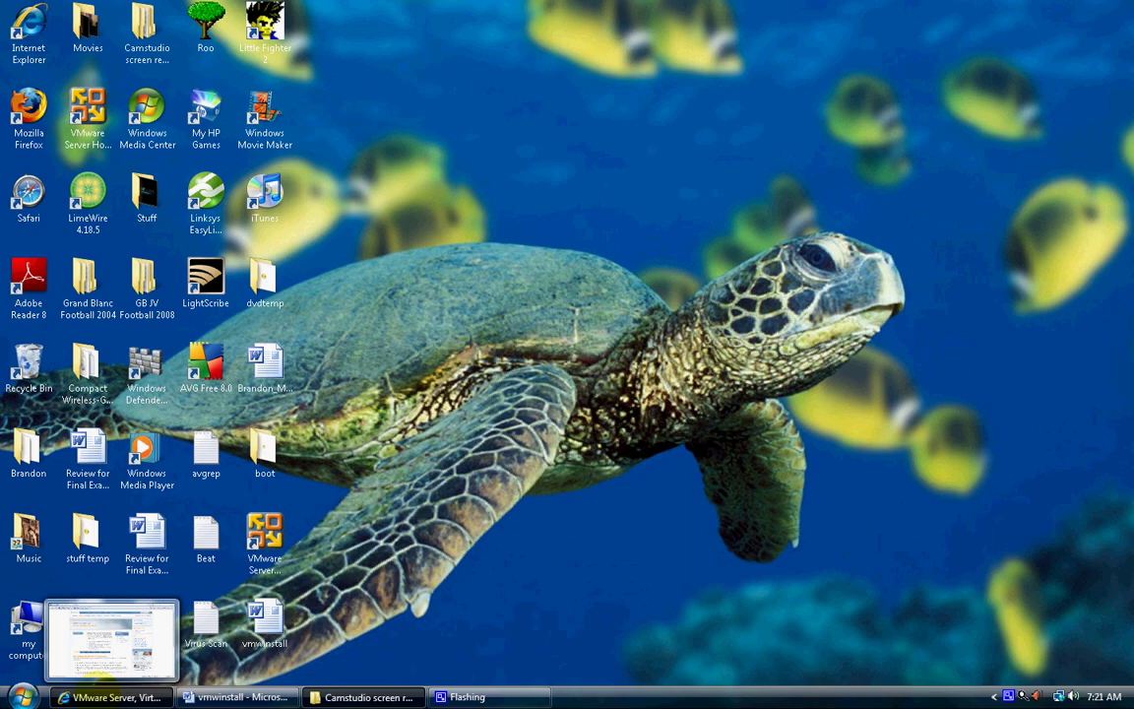
click(113, 670)
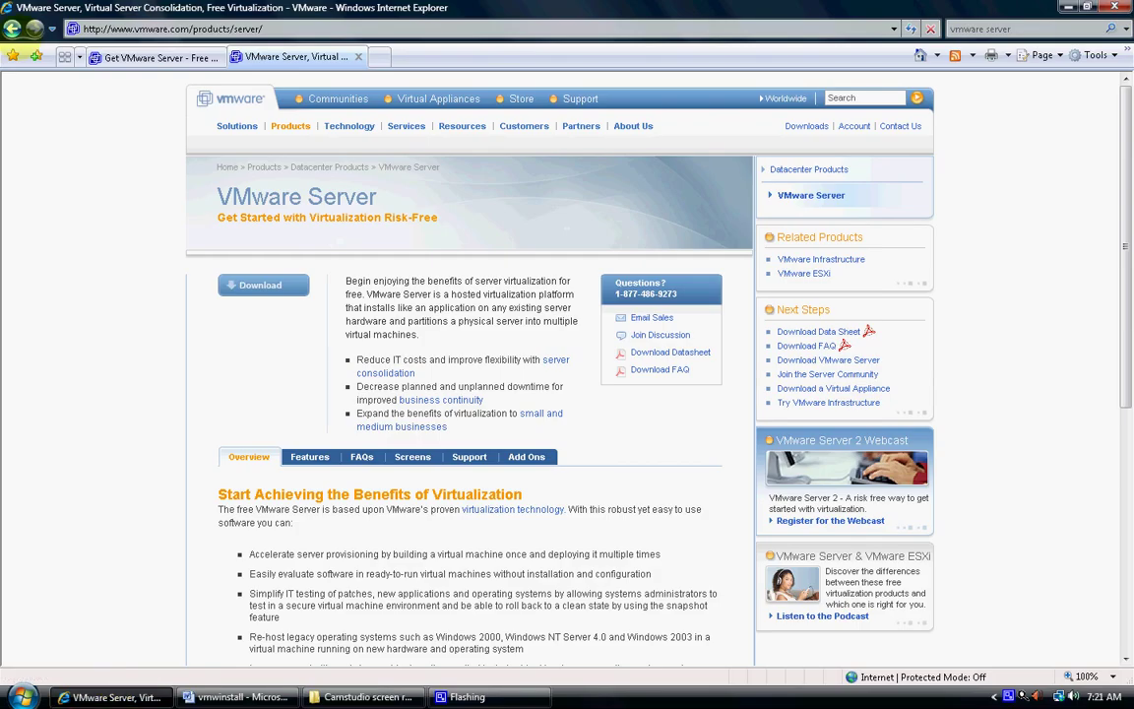
key(alt+Left)
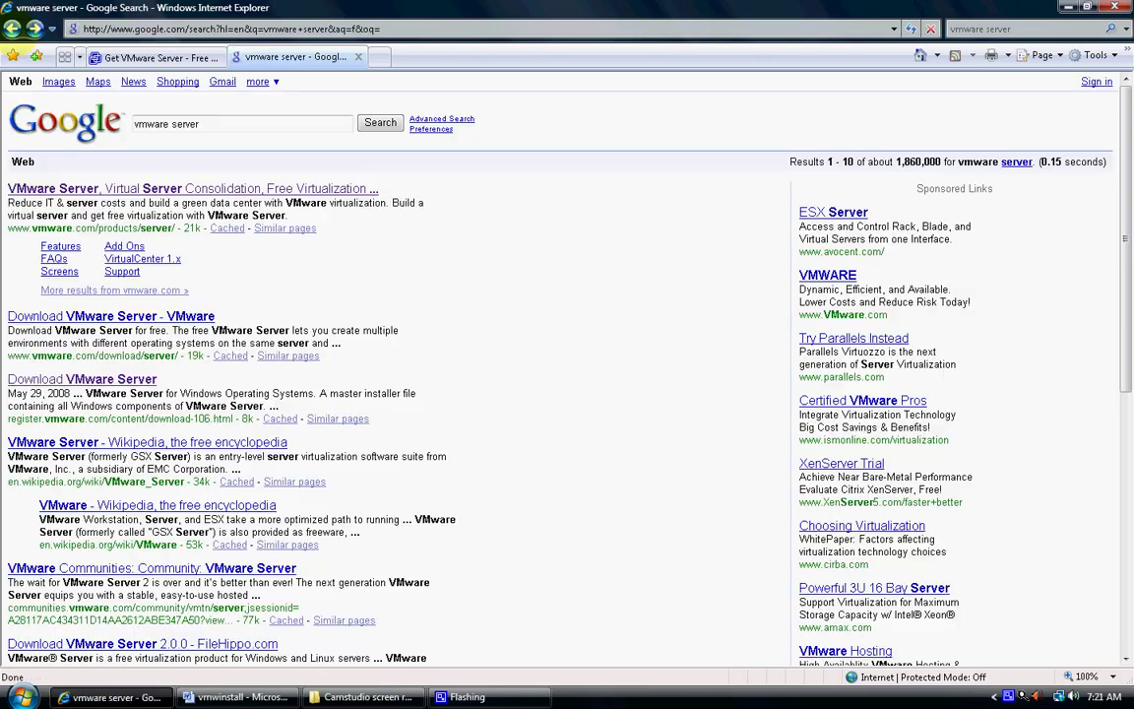
key(alt+Left)
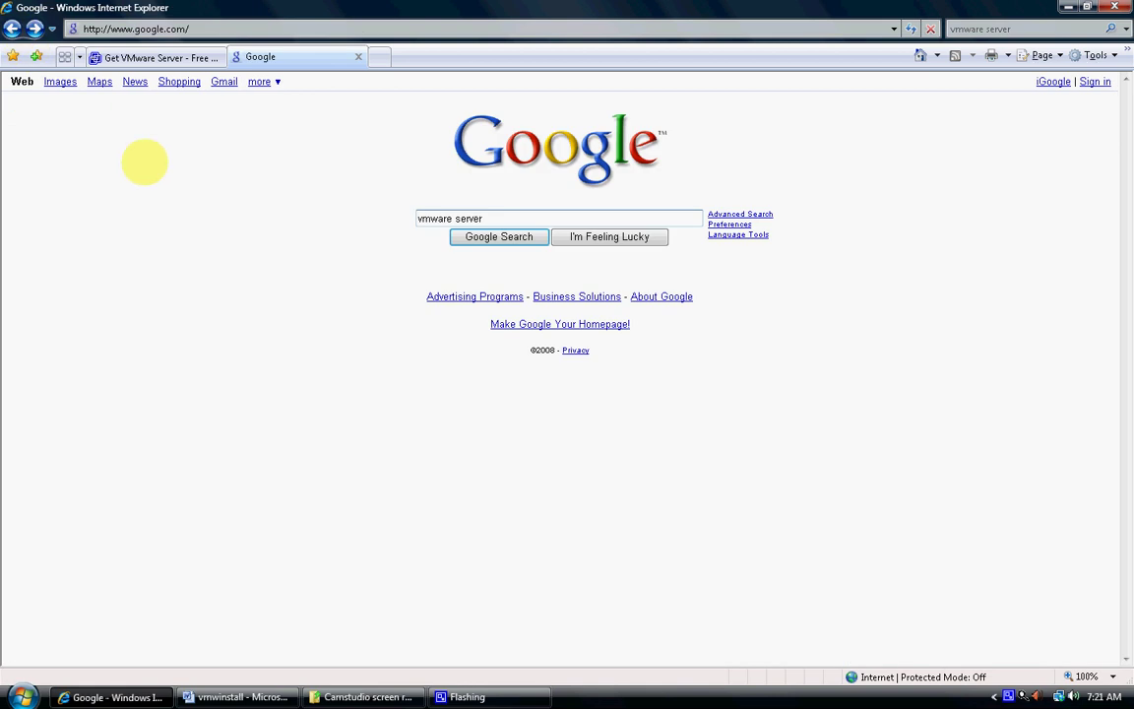
Step: Search Google for "vmware server" and open the VMware Server product page on vmware.com
key(ctrl+1)
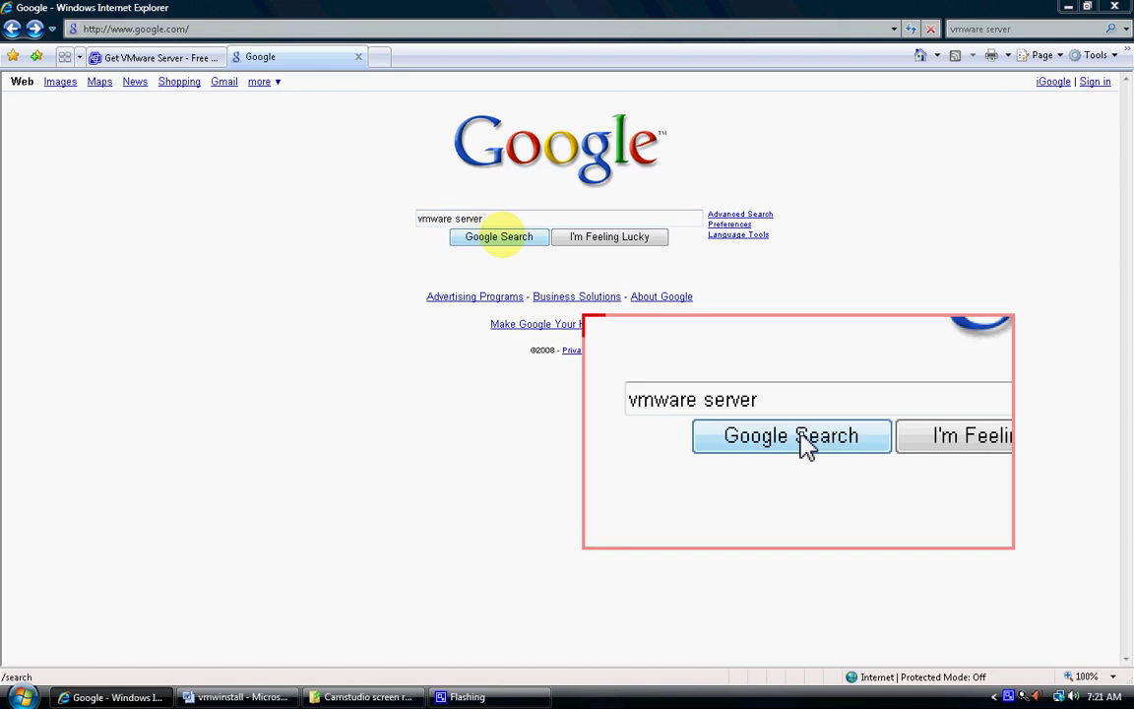
click(499, 236)
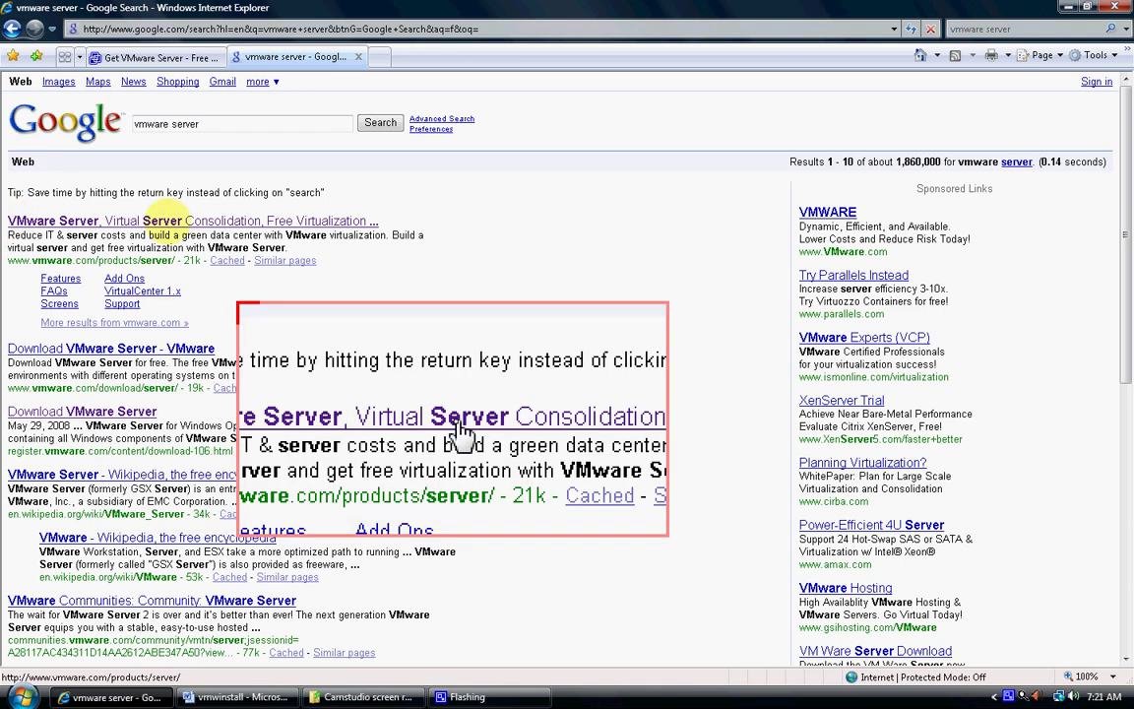
click(568, 430)
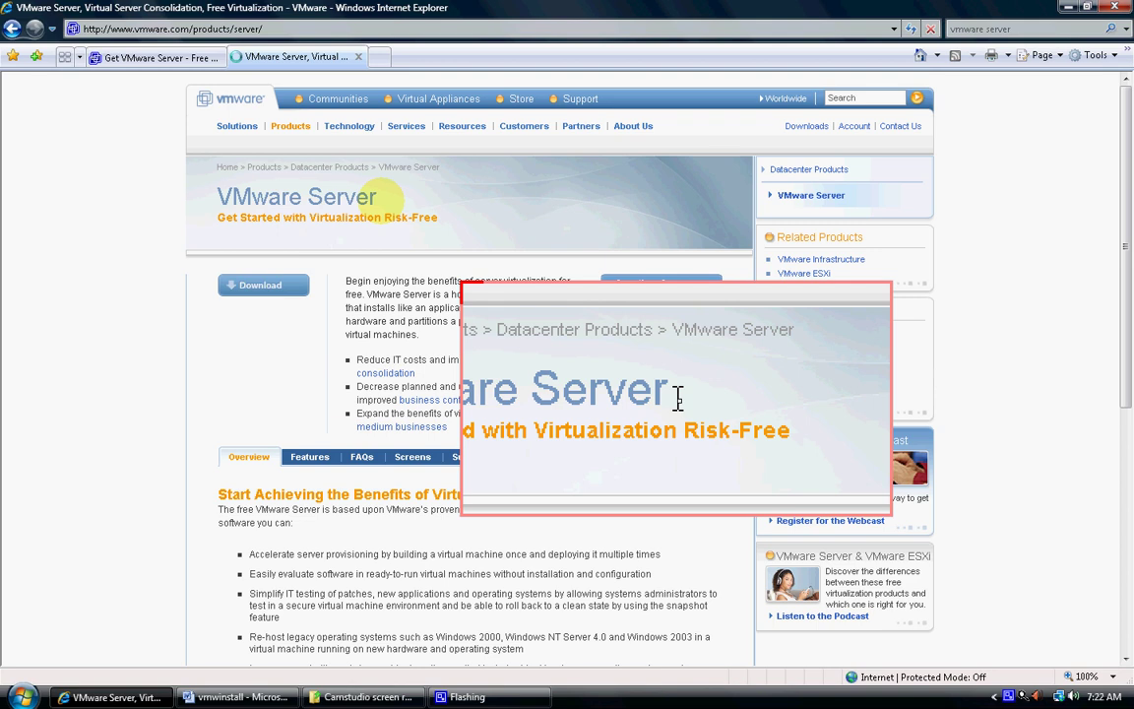
Step: Look over the VMware Server product overview and open the download registration page
scroll(569, 619, down, 2)
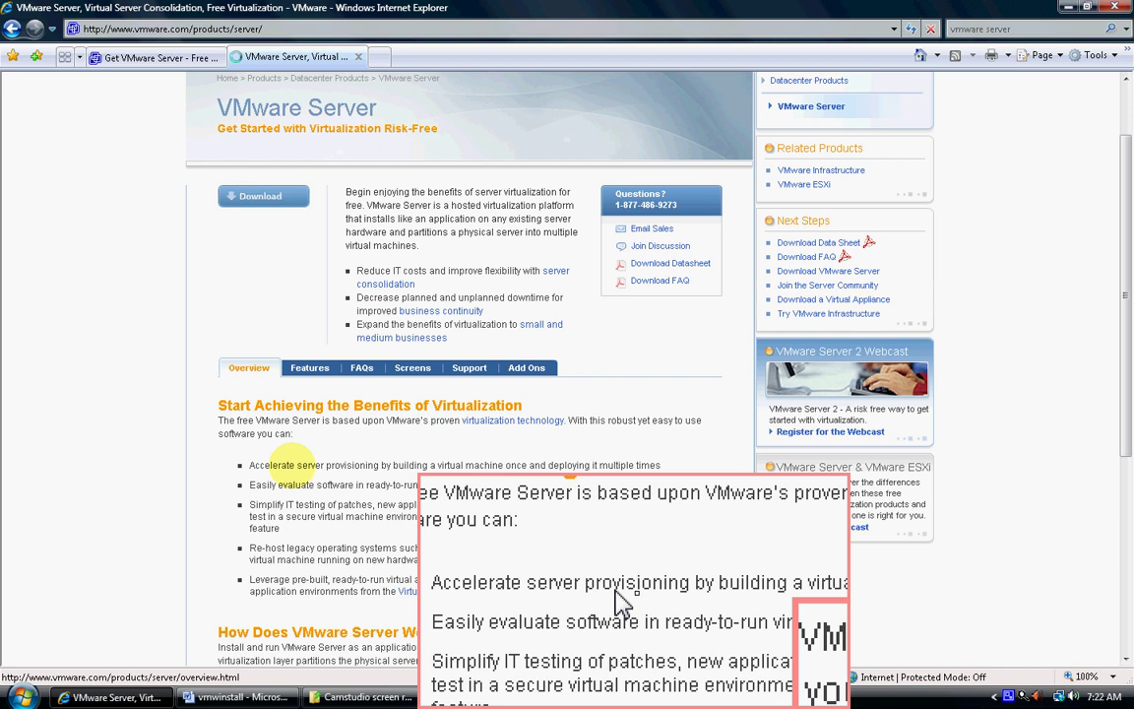
scroll(360, 484, down, 1)
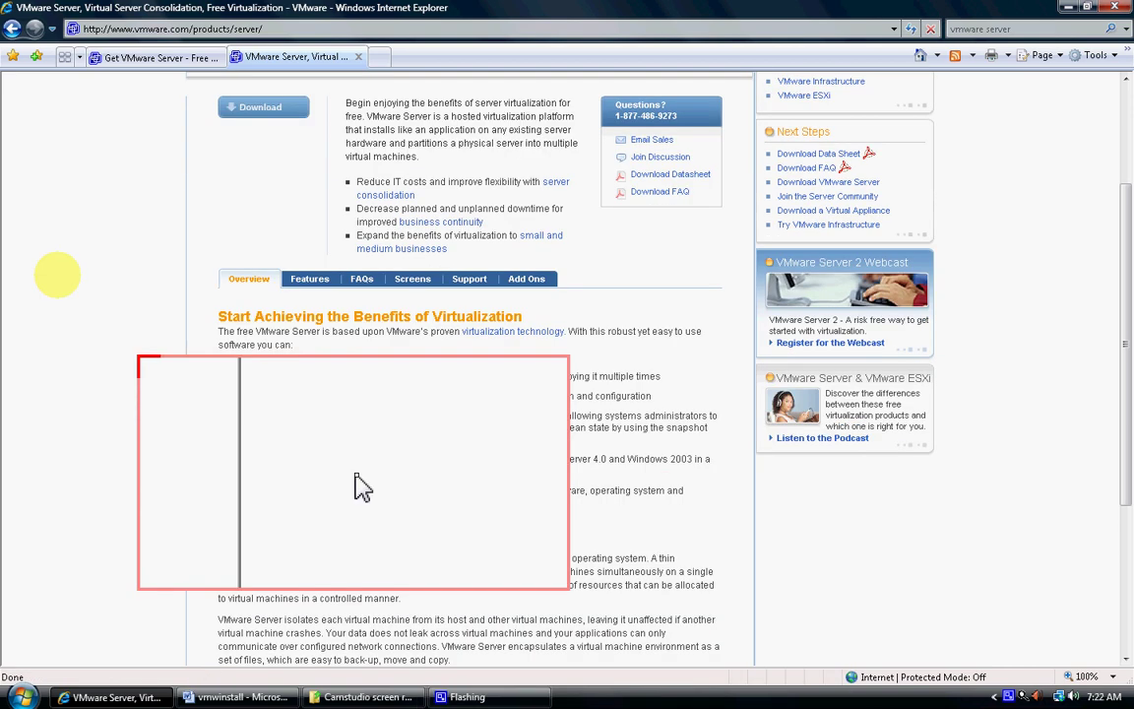
scroll(359, 484, up, 2)
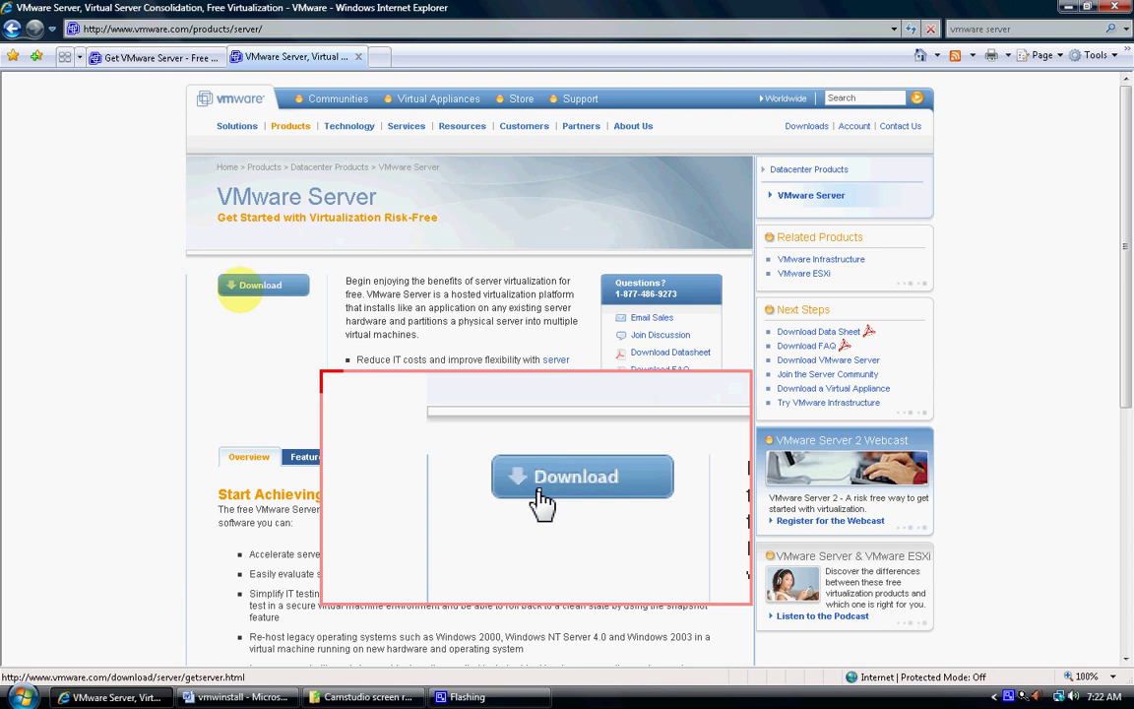
click(260, 284)
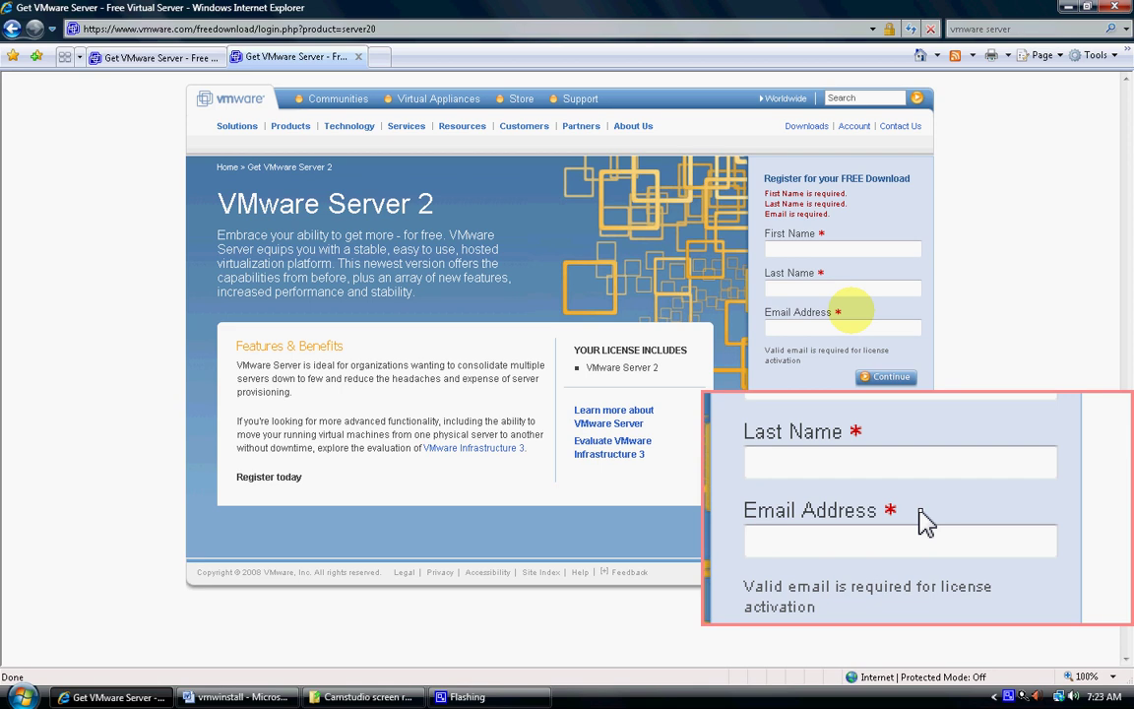
Step: Switch to the vmwinstall document in Word and review the VMware Server 2 download page and digital certificate dialog screenshots
key(alt+Tab)
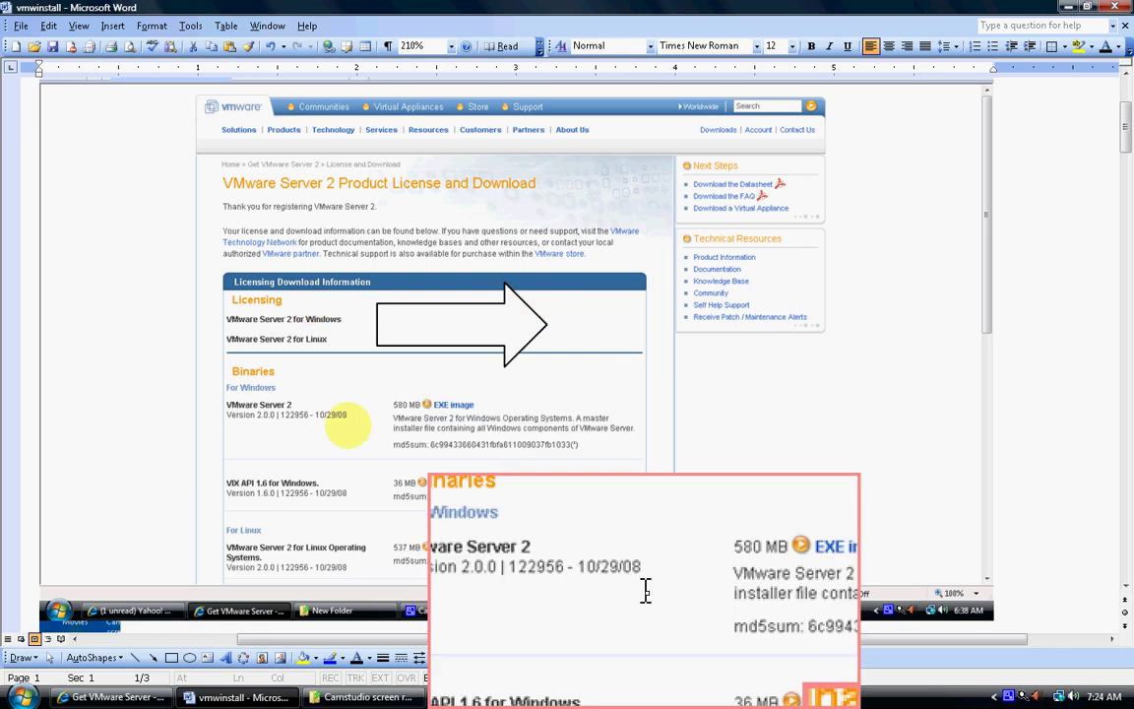
scroll(645, 590, down, 2)
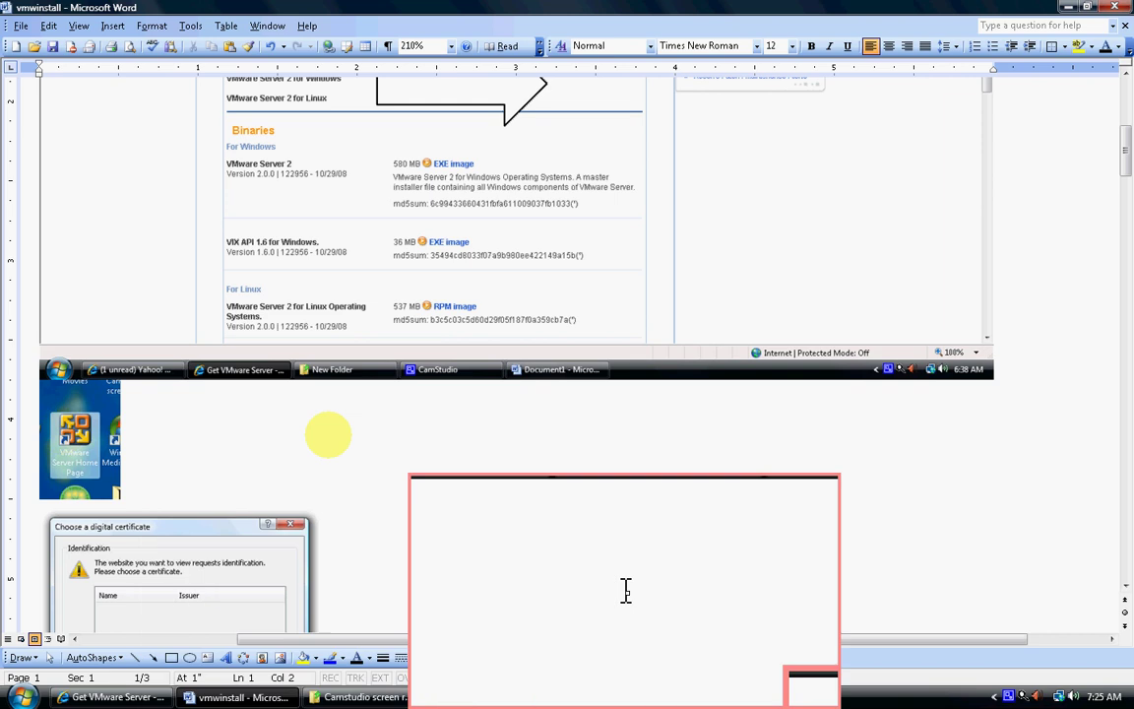
scroll(626, 590, down, 3)
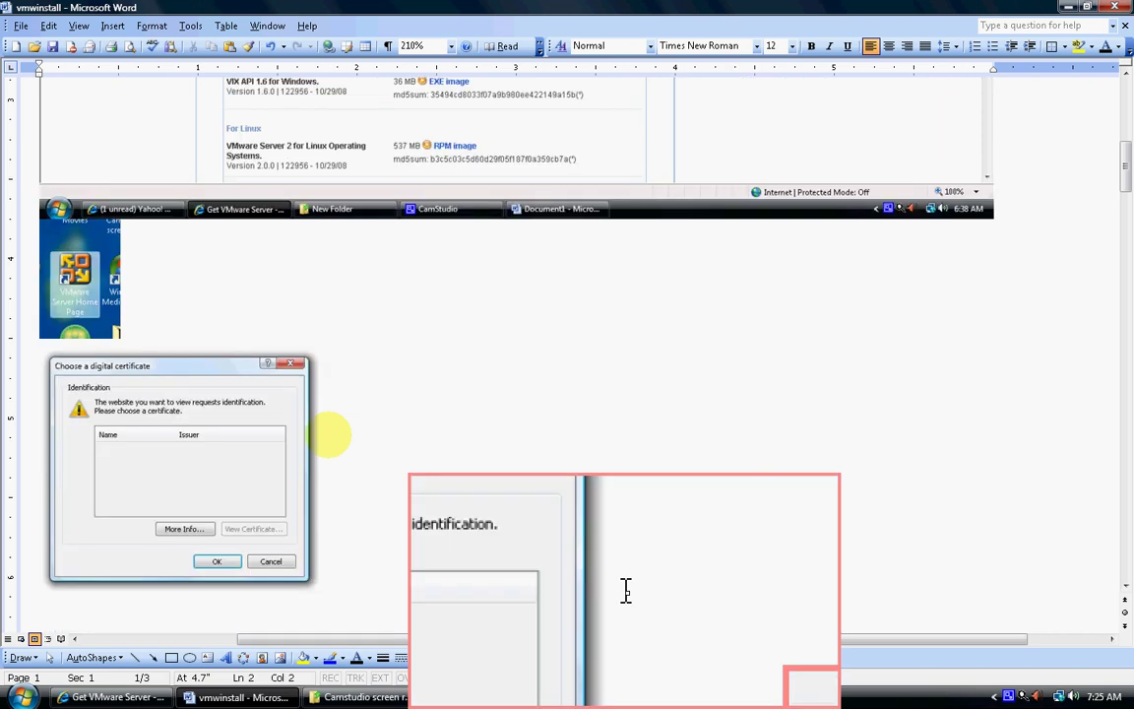
scroll(626, 591, down, 1)
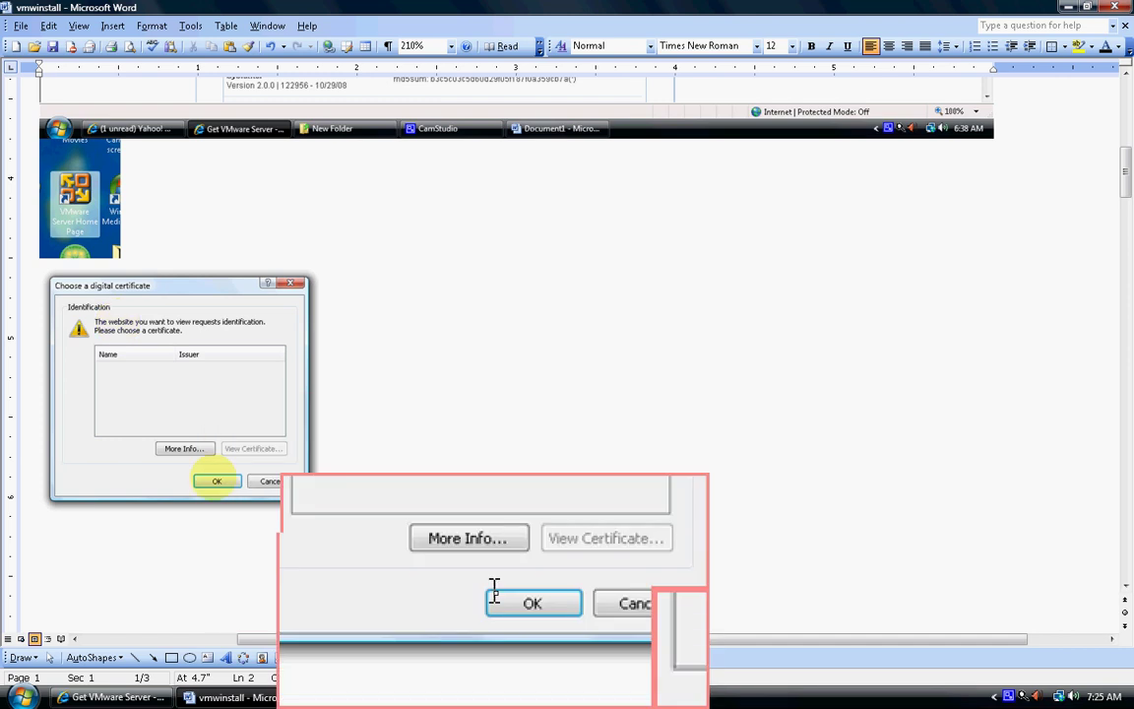
key(Down)
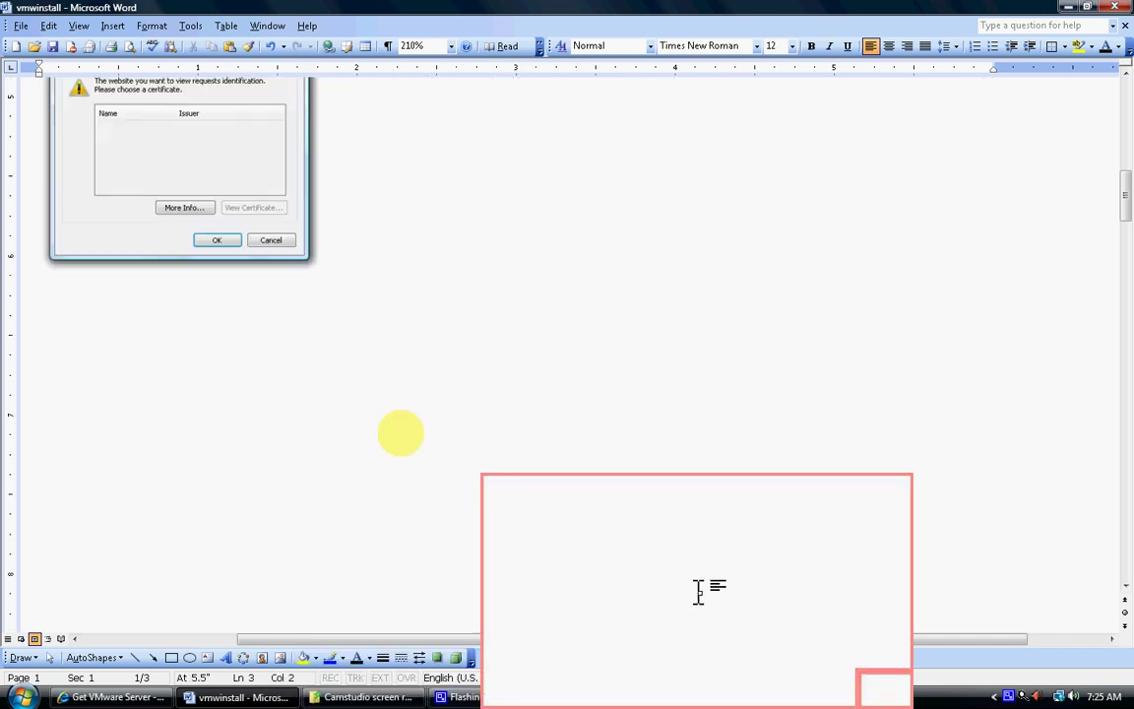
Step: Examine the document's screenshots of the website security certificate warning and the VMware Infrastructure Web Access login form
scroll(400, 433, down, 3)
scroll(401, 433, down, 6)
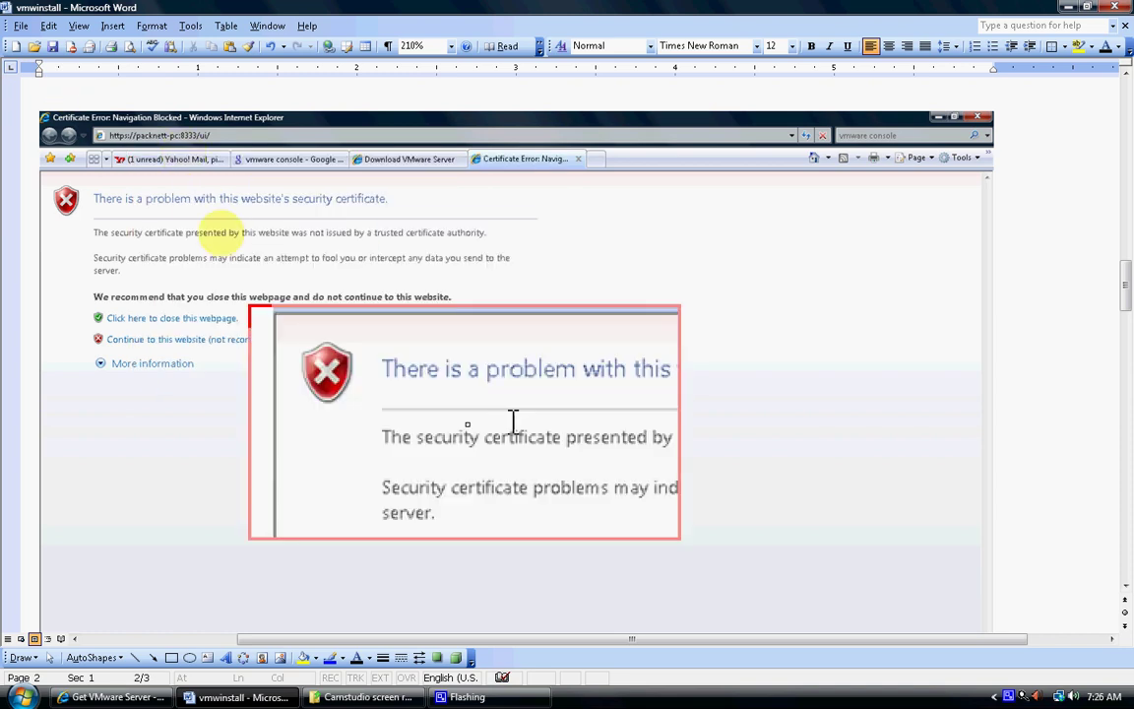
scroll(613, 500, up, 10)
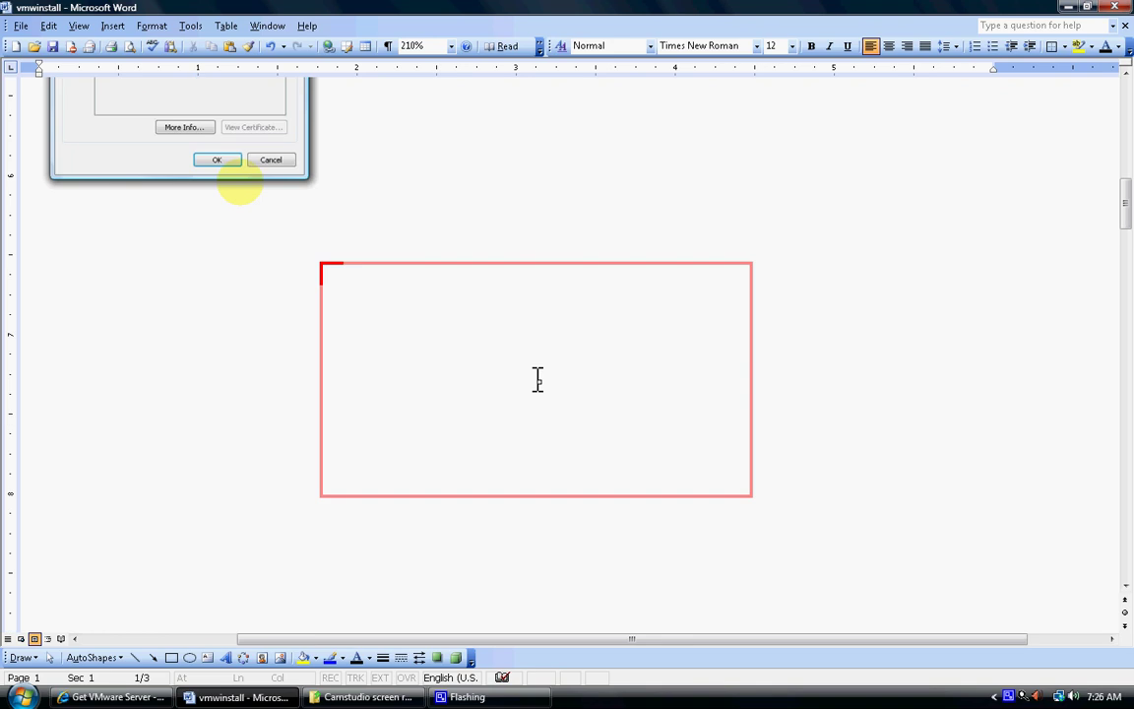
scroll(537, 380, down, 5)
scroll(505, 482, down, 5)
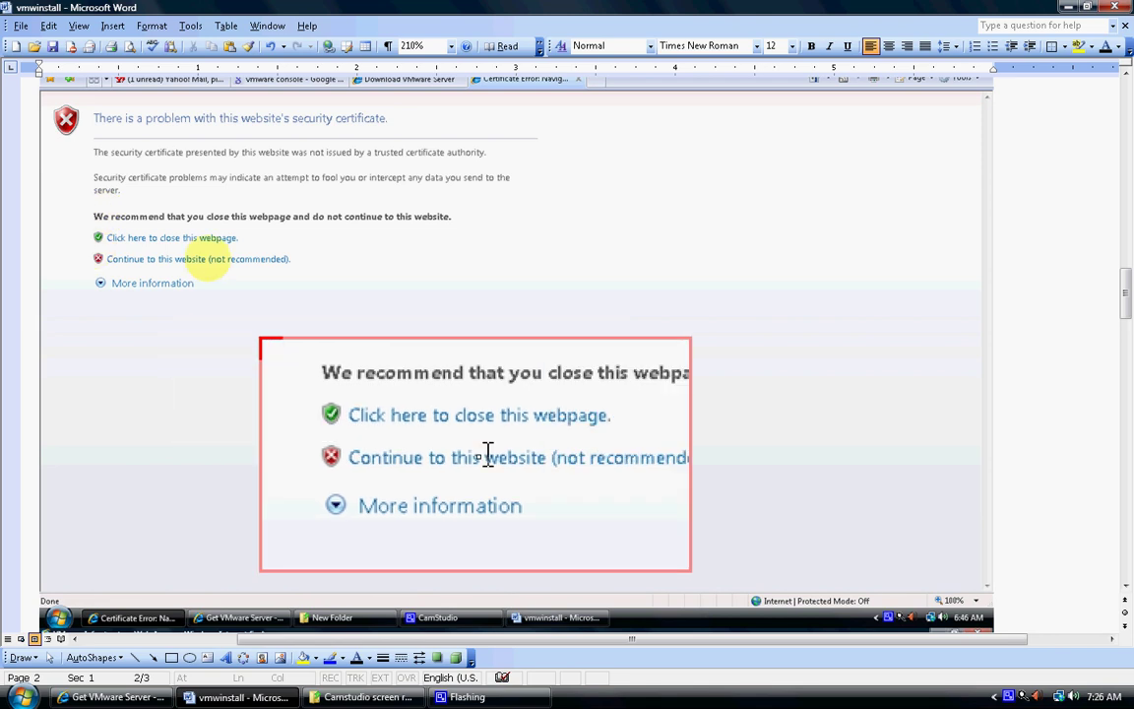
scroll(663, 471, down, 5)
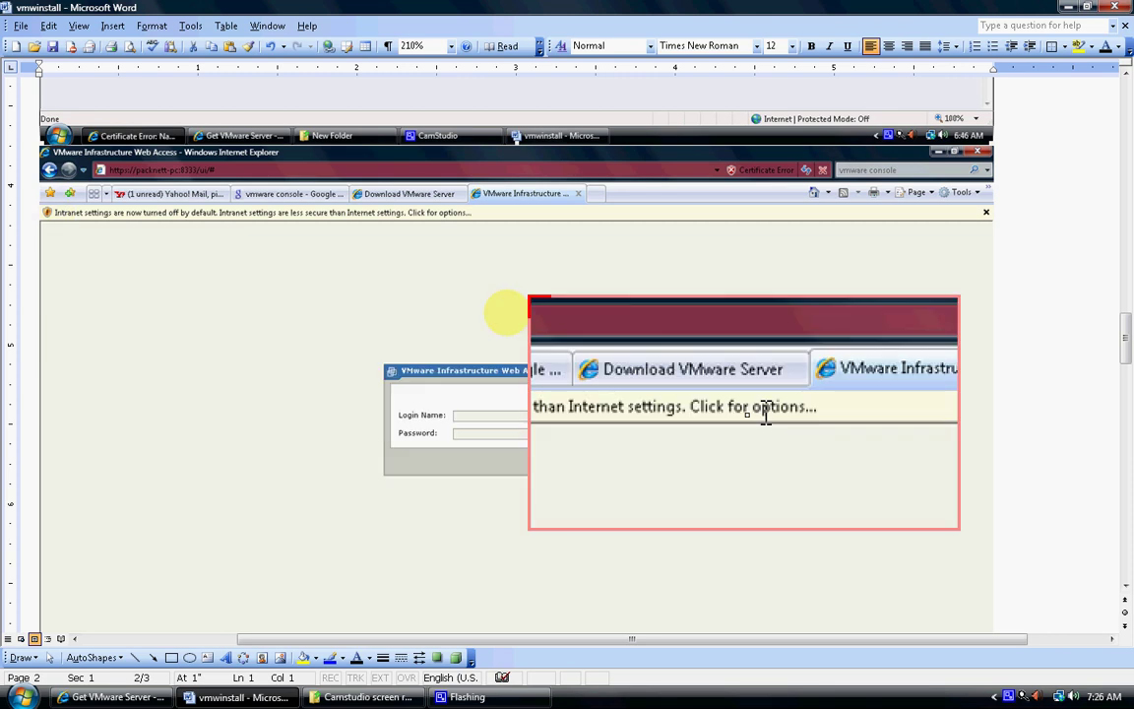
scroll(748, 423, down, 5)
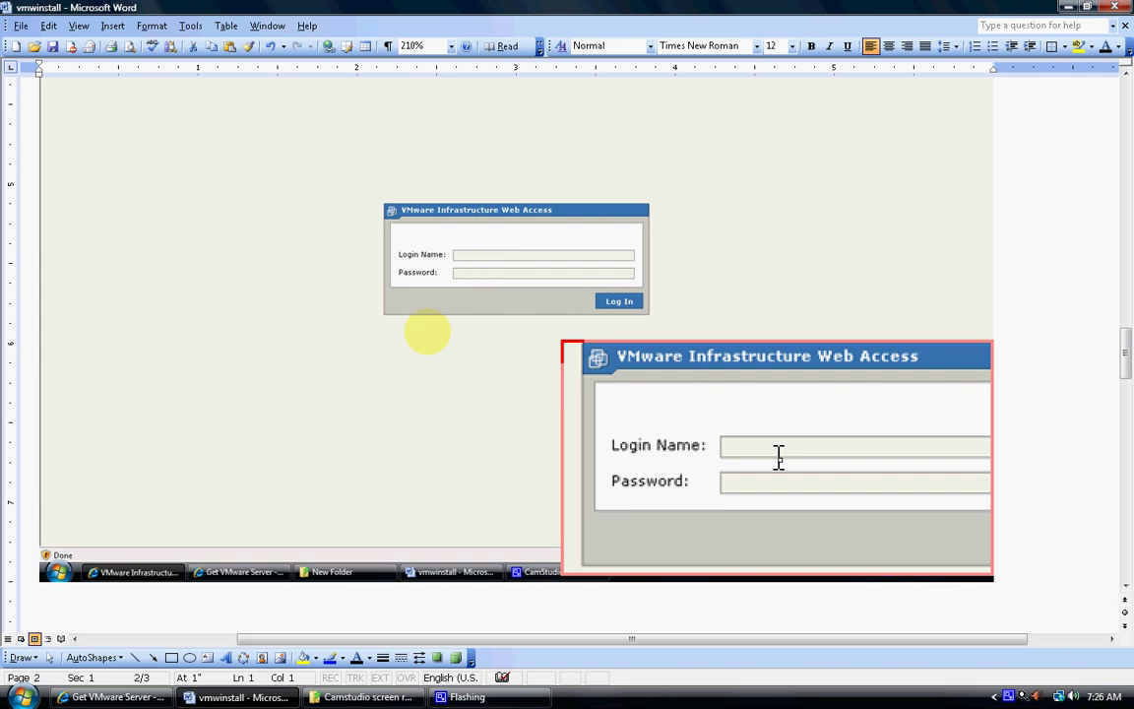
Step: Open the User Accounts settings in the Windows Control Panel to check the account's login name and password protection
click(22, 696)
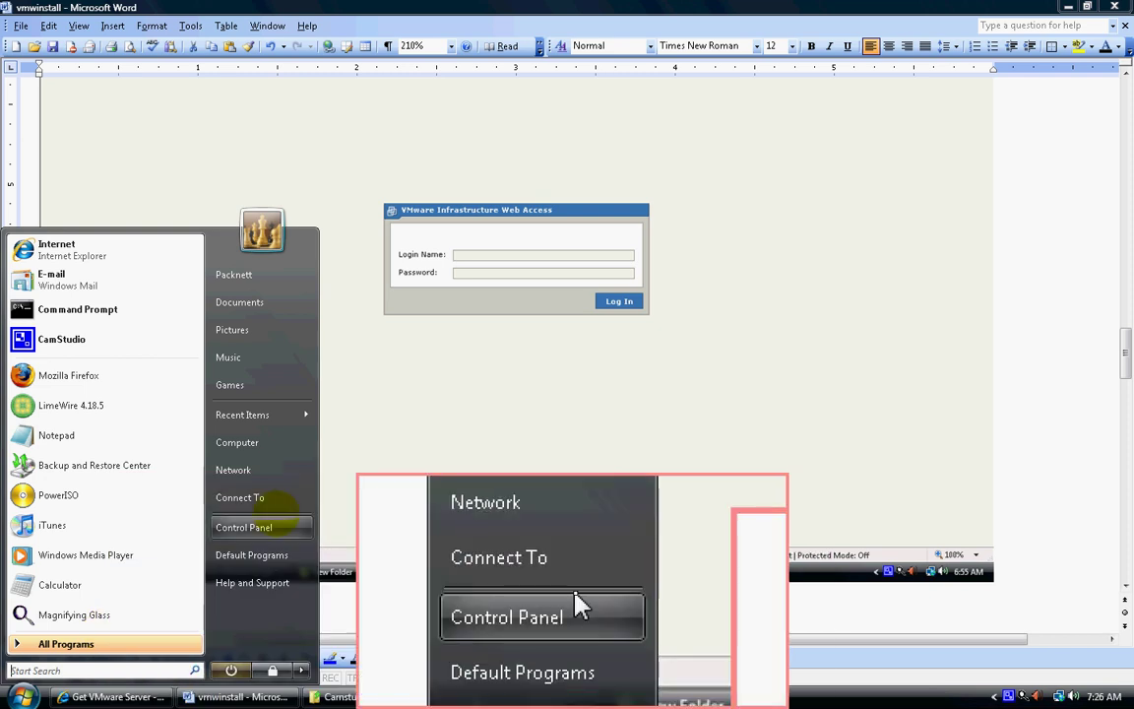
click(280, 524)
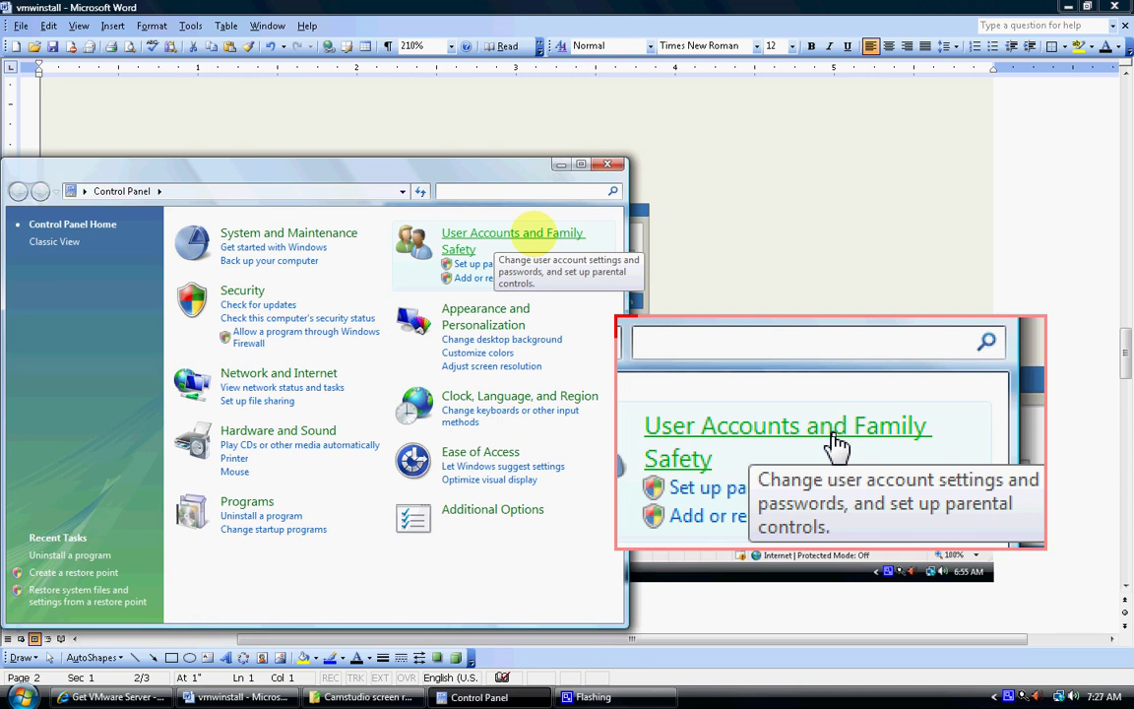
click(533, 233)
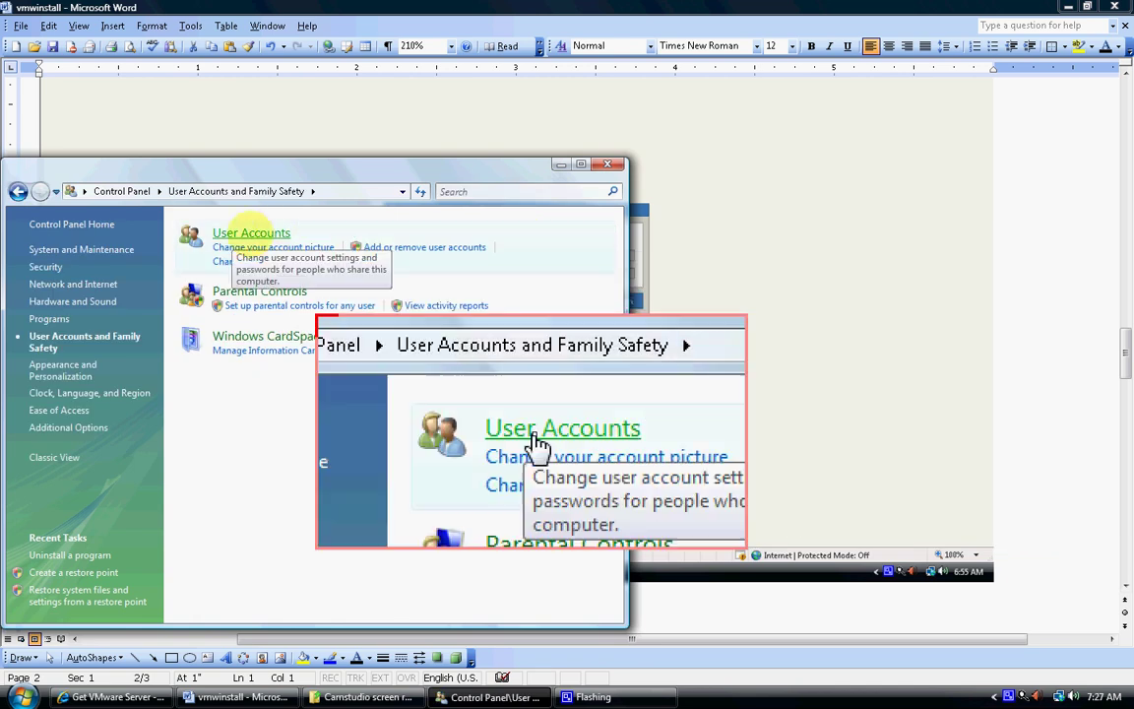
click(261, 237)
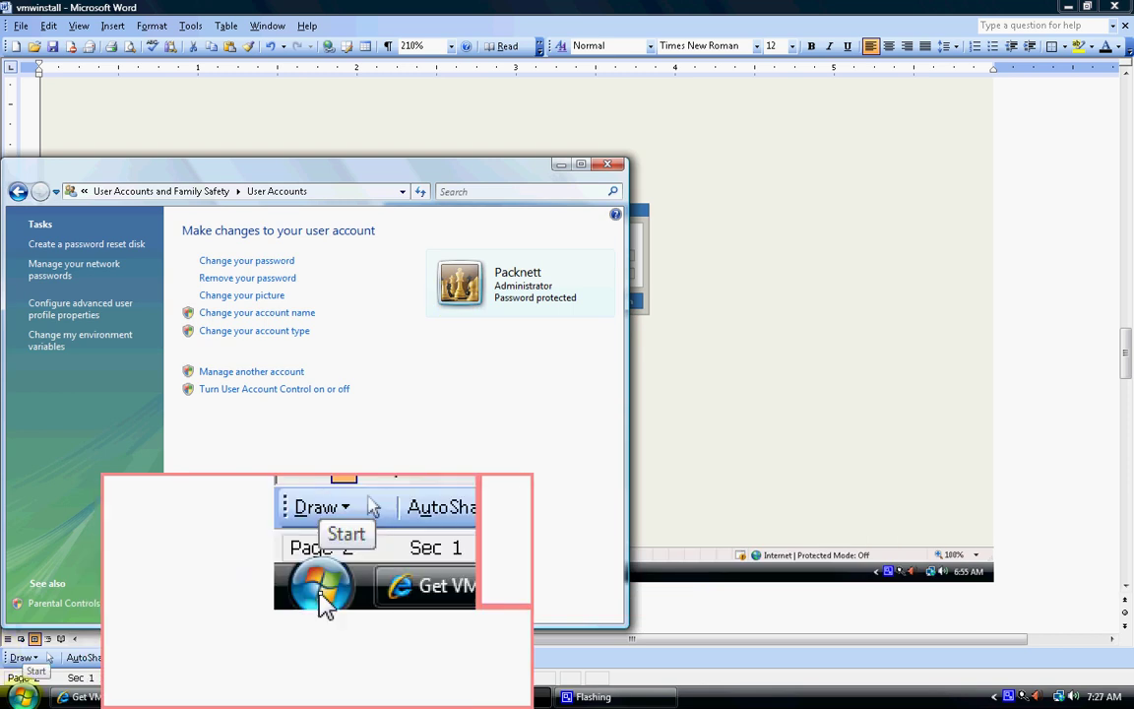
Step: Open the Users folder on the COMPAQ (C:) drive to check the user account folder names
click(23, 700)
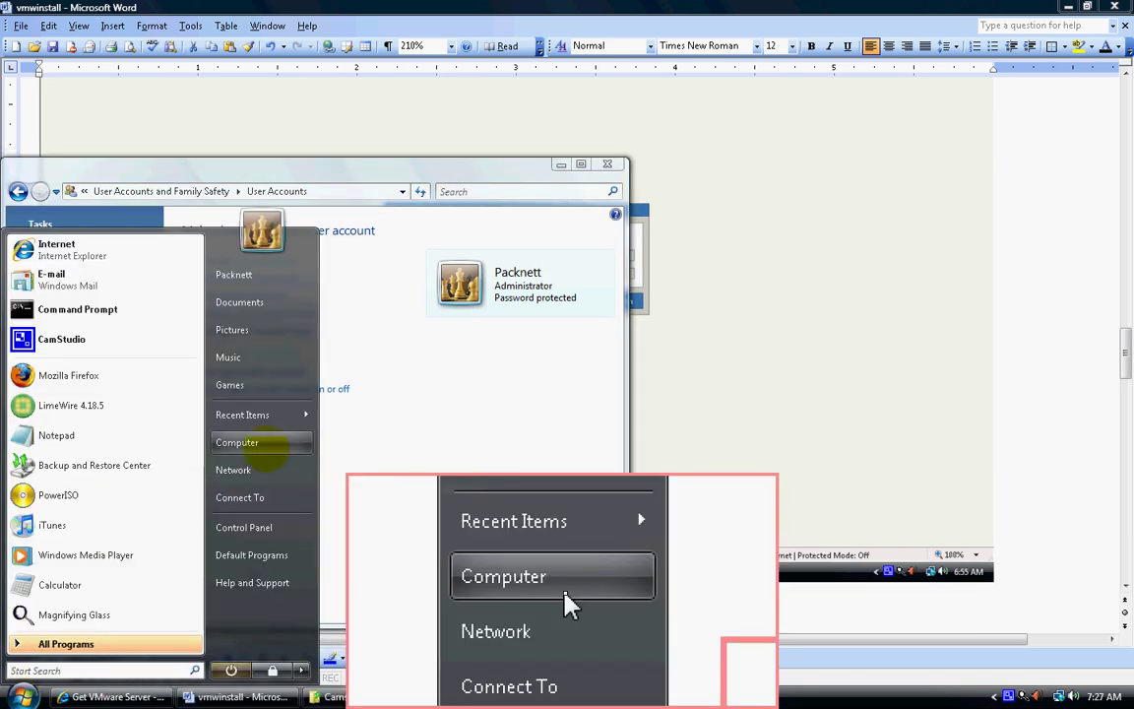
click(262, 444)
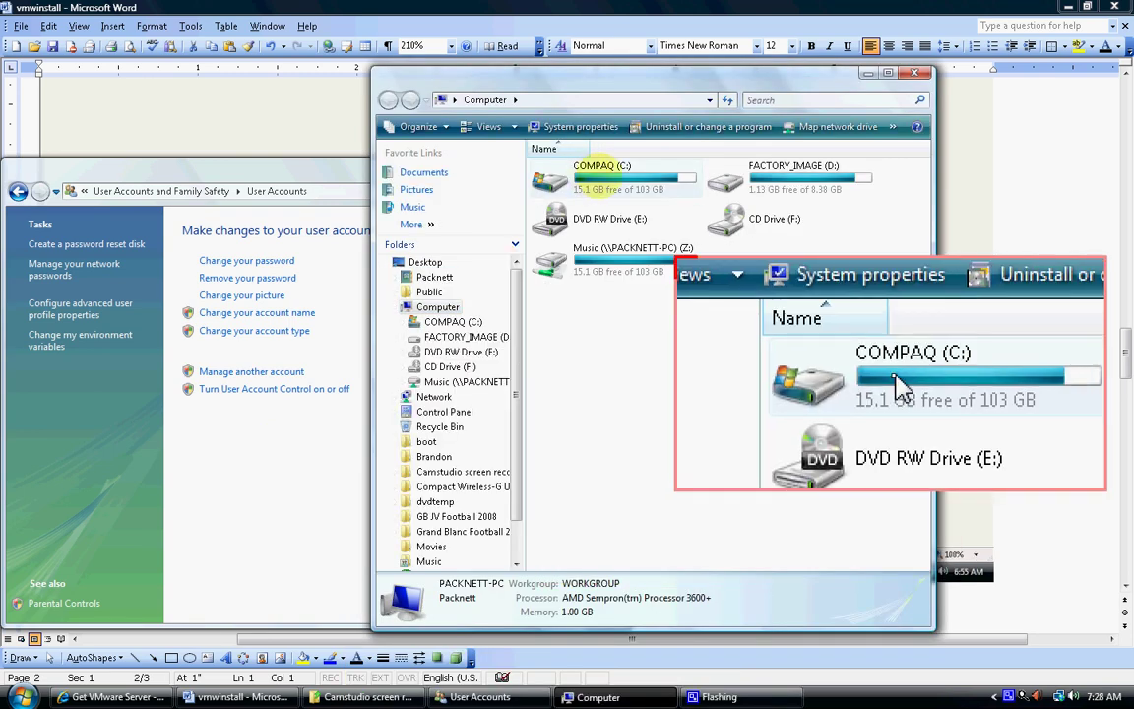
click(597, 179)
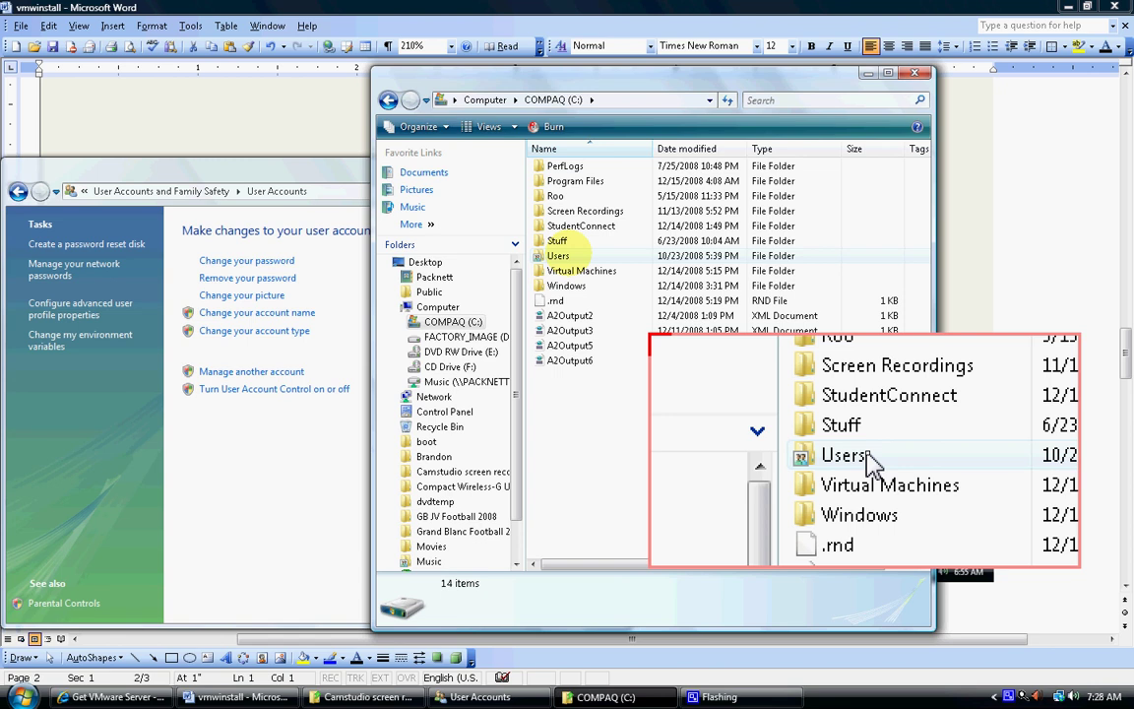
double_click(560, 256)
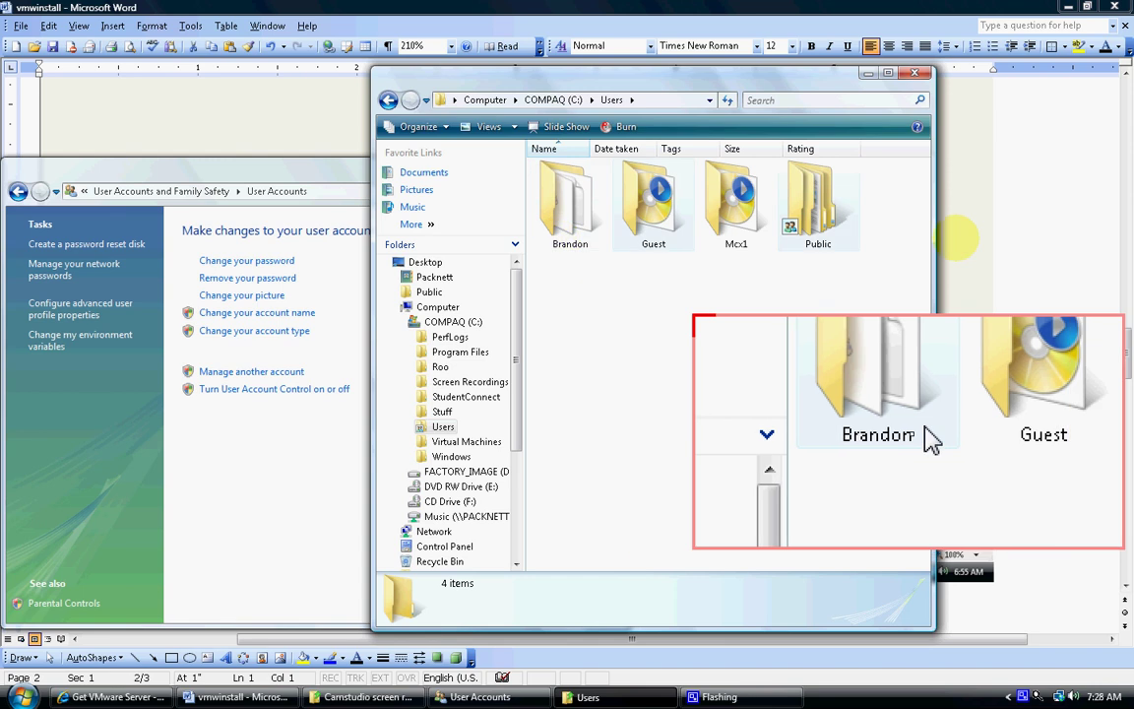
Step: Return to the vmwinstall document and examine the screenshot of the VMware Infrastructure Web Access host summary page
click(877, 451)
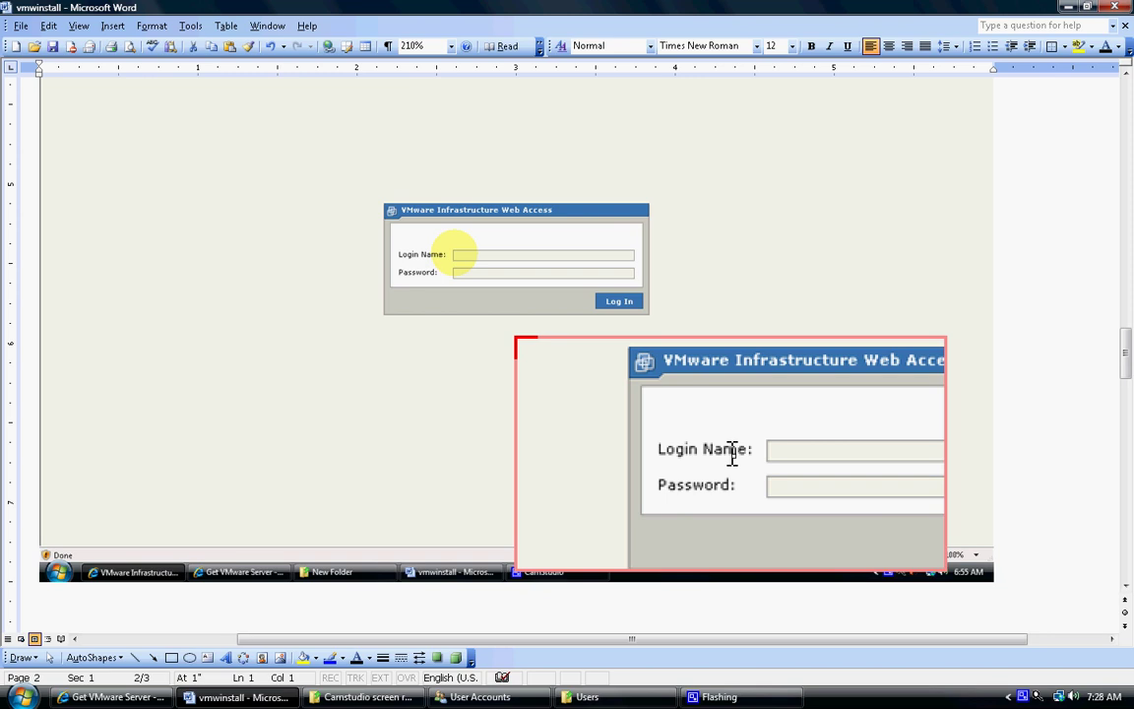
scroll(816, 494, down, 3)
scroll(816, 494, down, 3)
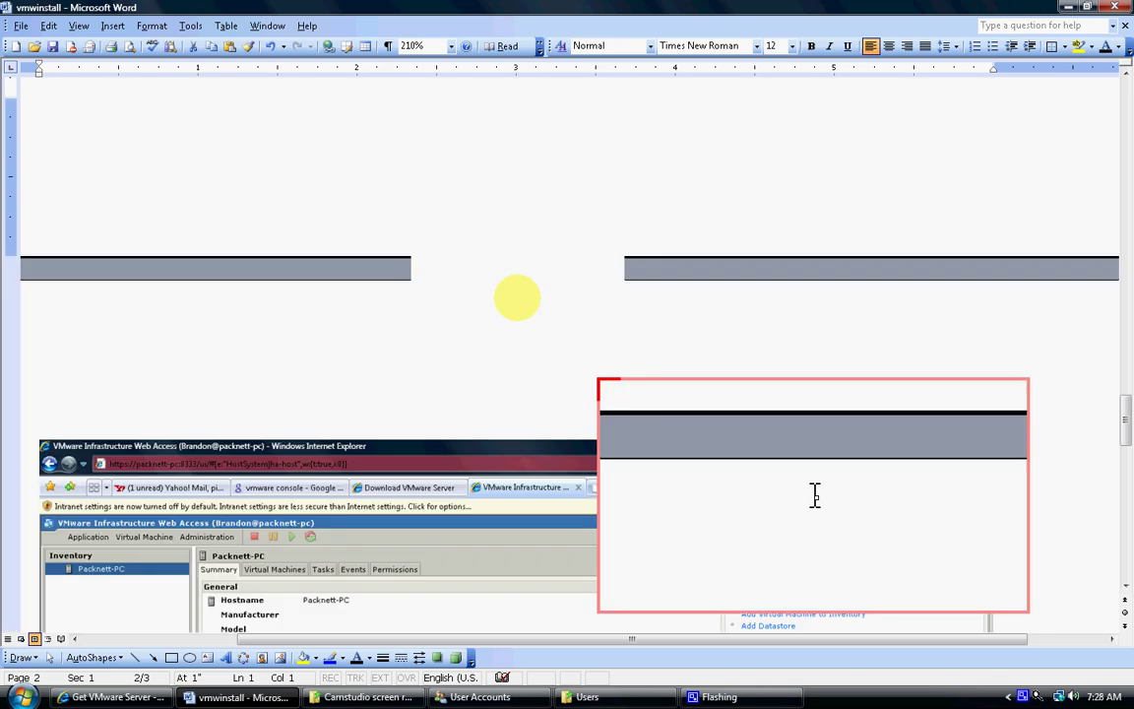
scroll(816, 495, down, 5)
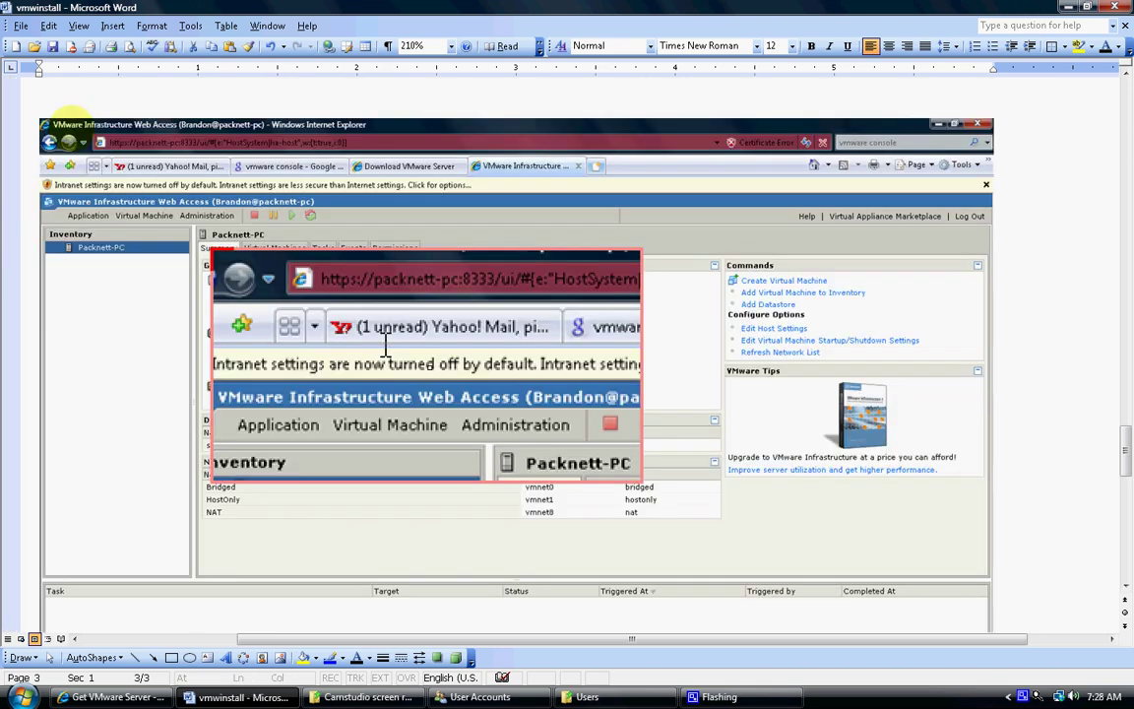